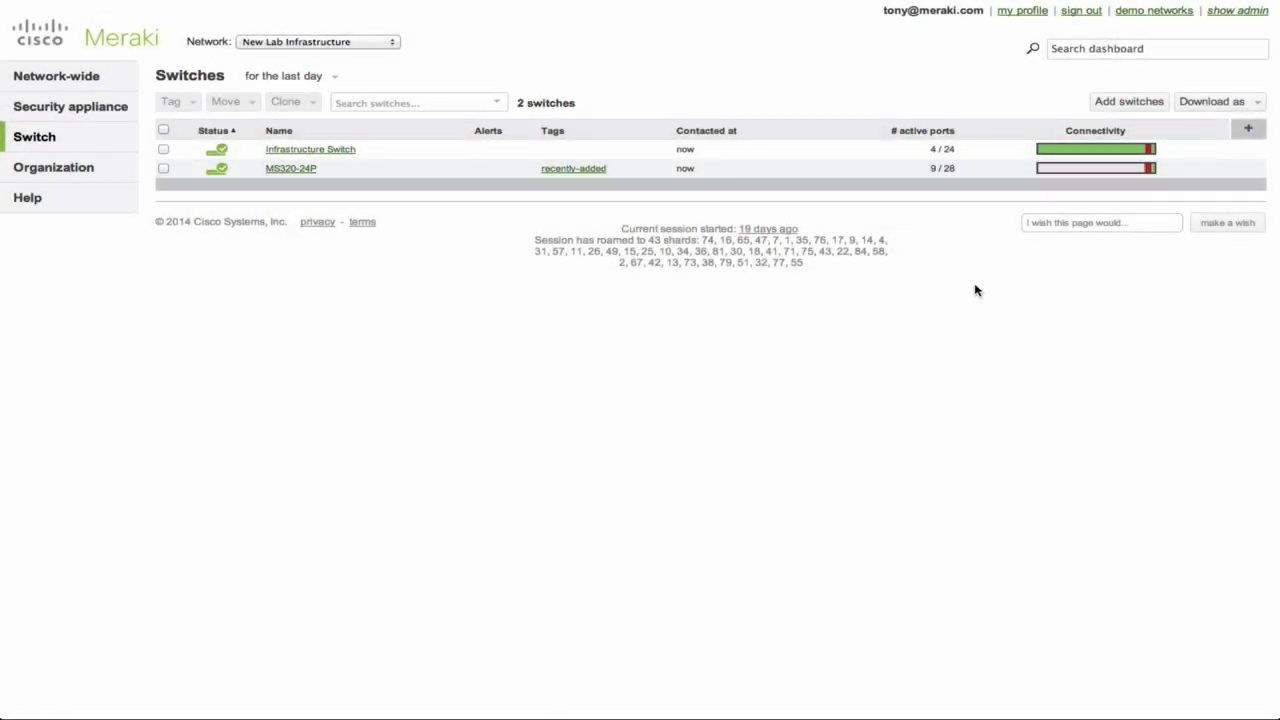
Step: Add the Routing status column to the switches list and open the details of switch MS320-24P
{"action": "left_click", "coordinate": [1248, 130]}
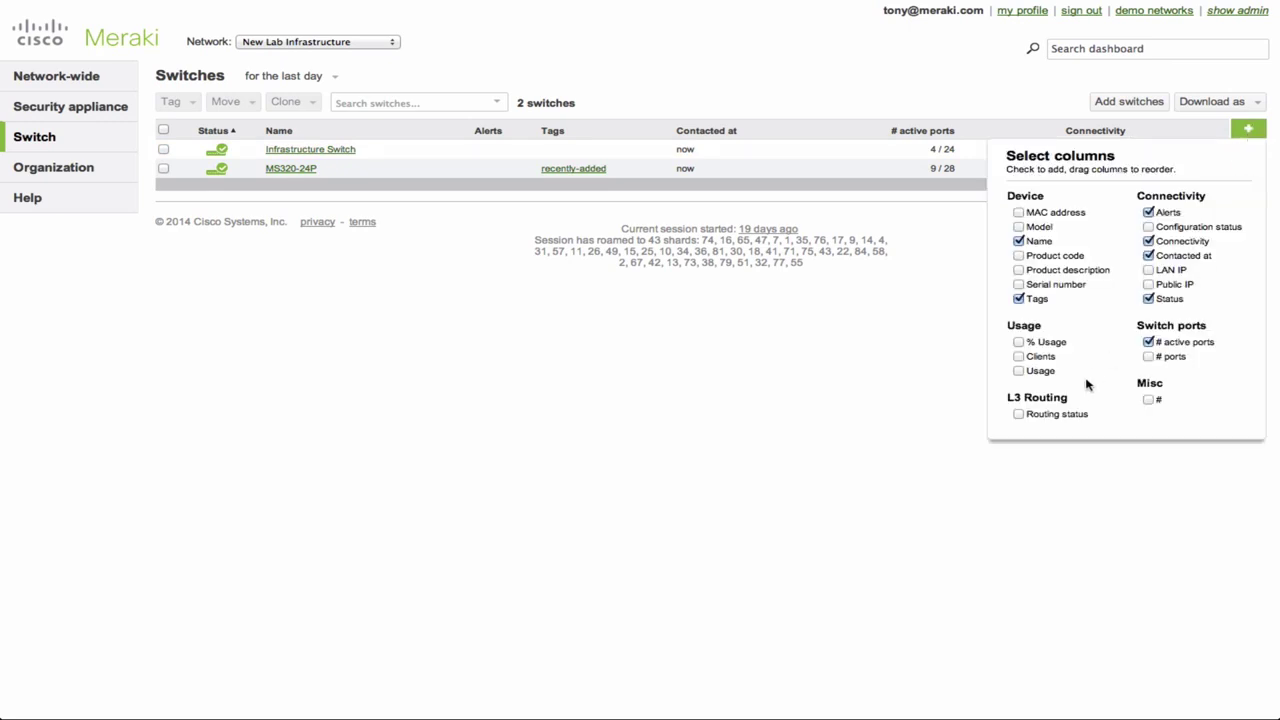
{"action": "left_click", "coordinate": [1018, 414]}
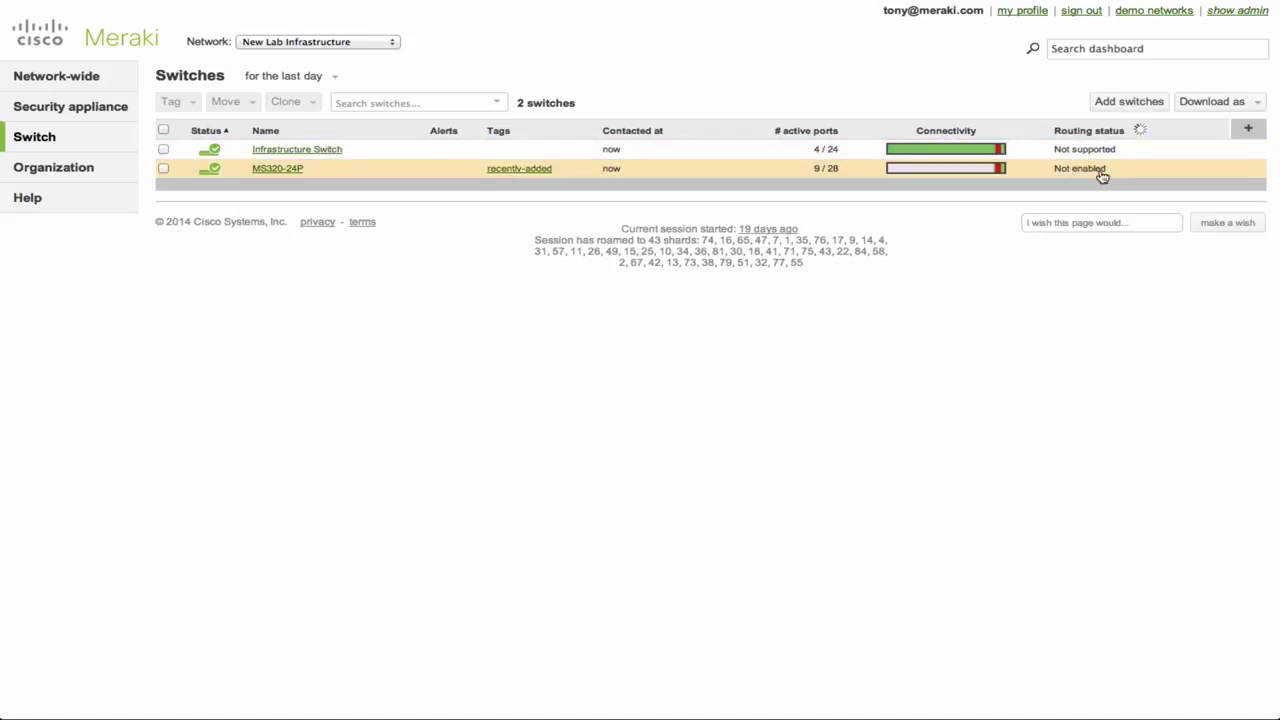
{"action": "left_click", "coordinate": [284, 172]}
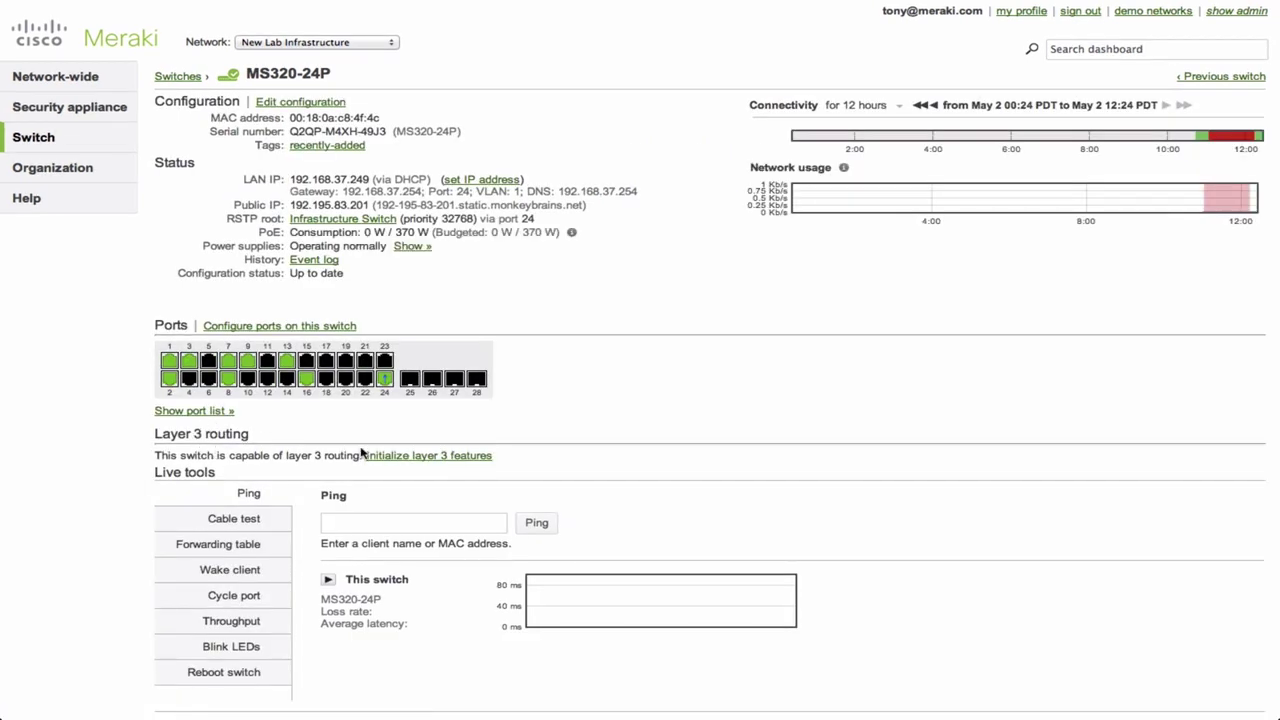
Step: Initialize layer 3 routing with the current management IP settings, naming the interface Management VLAN and leaving DHCP relay unset
{"action": "left_click", "coordinate": [441, 459]}
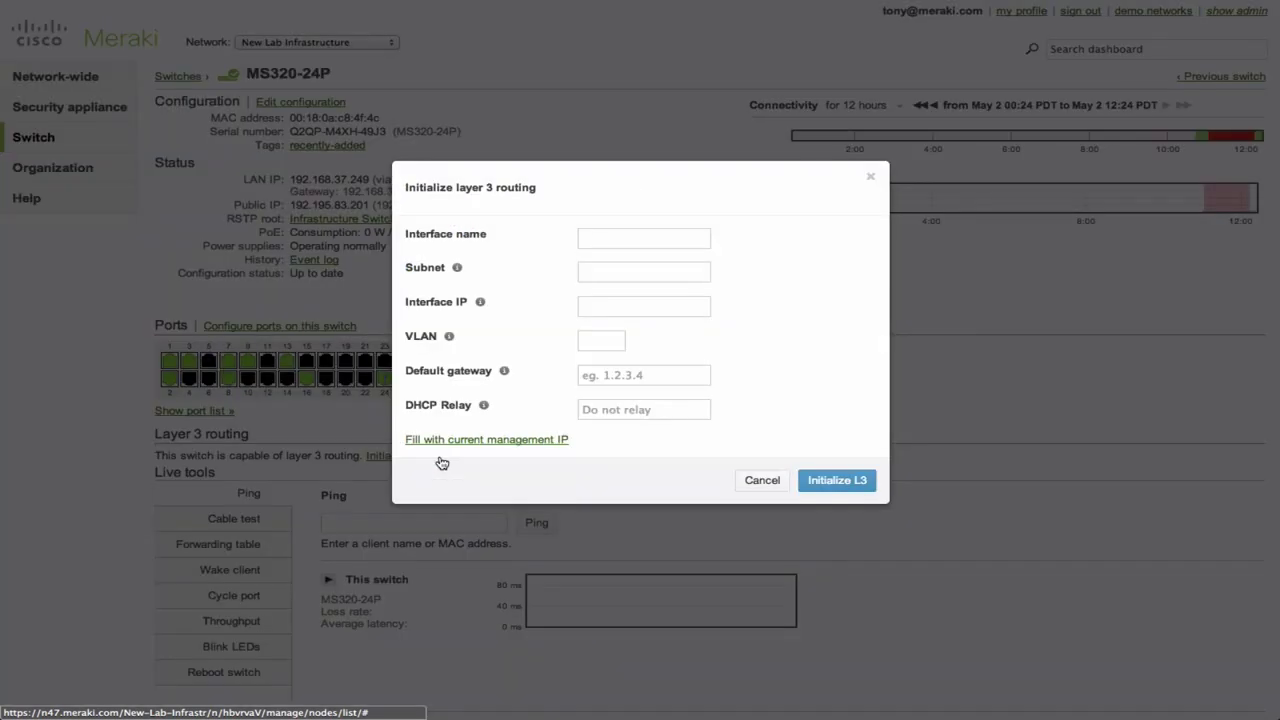
{"action": "left_click", "coordinate": [507, 440]}
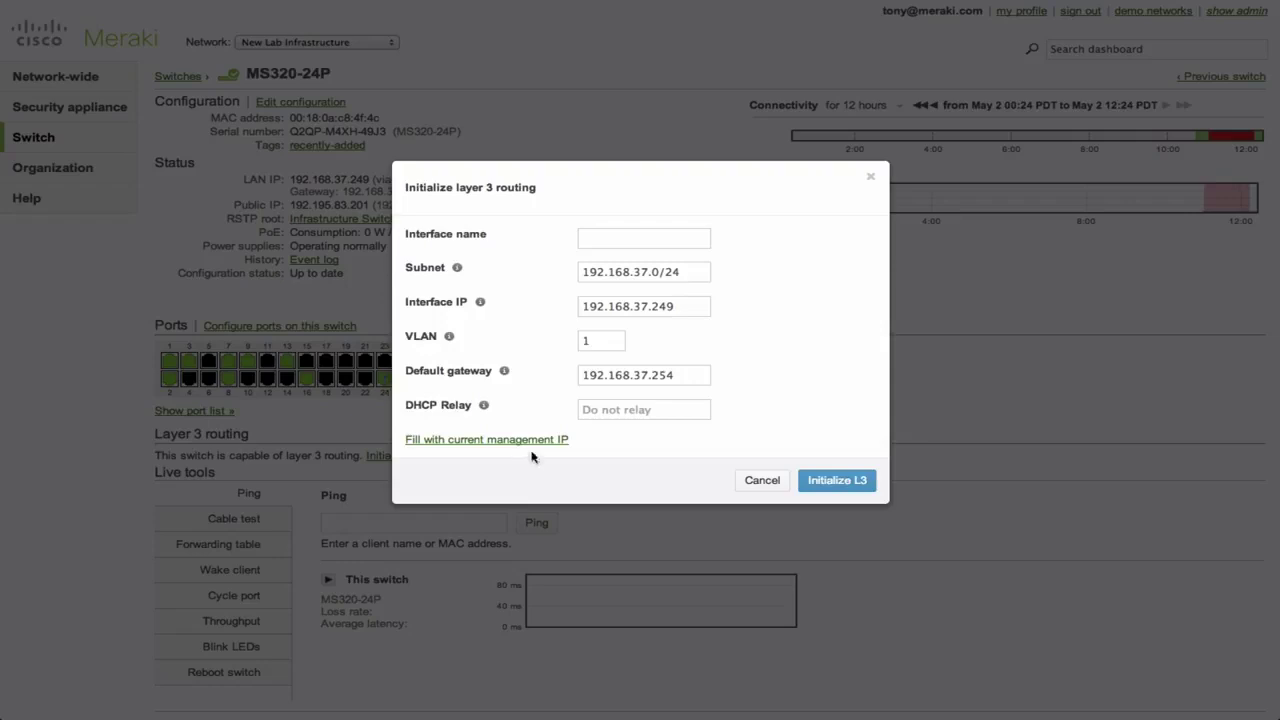
{"action": "left_click_drag", "start_coordinate": [603, 343], "coordinate": [574, 343]}
{"action": "left_click", "coordinate": [603, 239]}
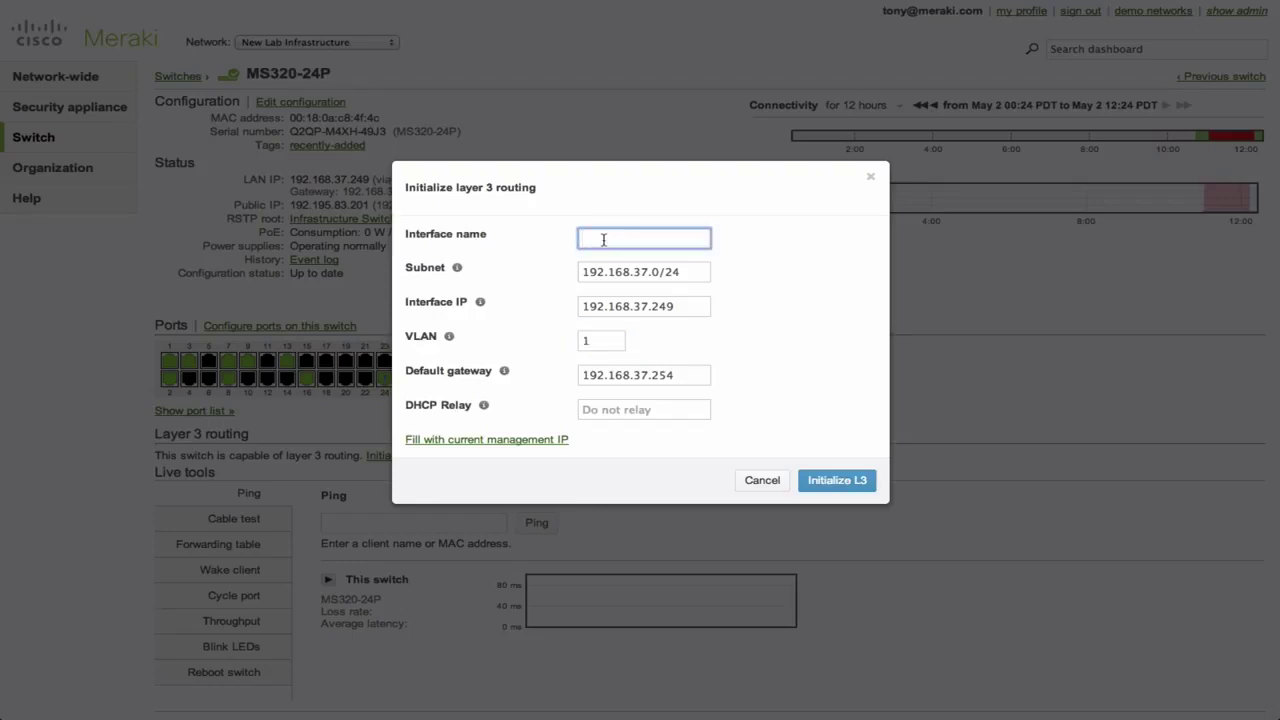
{"action": "type", "text": "Management VLAN"}
{"action": "left_click", "coordinate": [660, 413]}
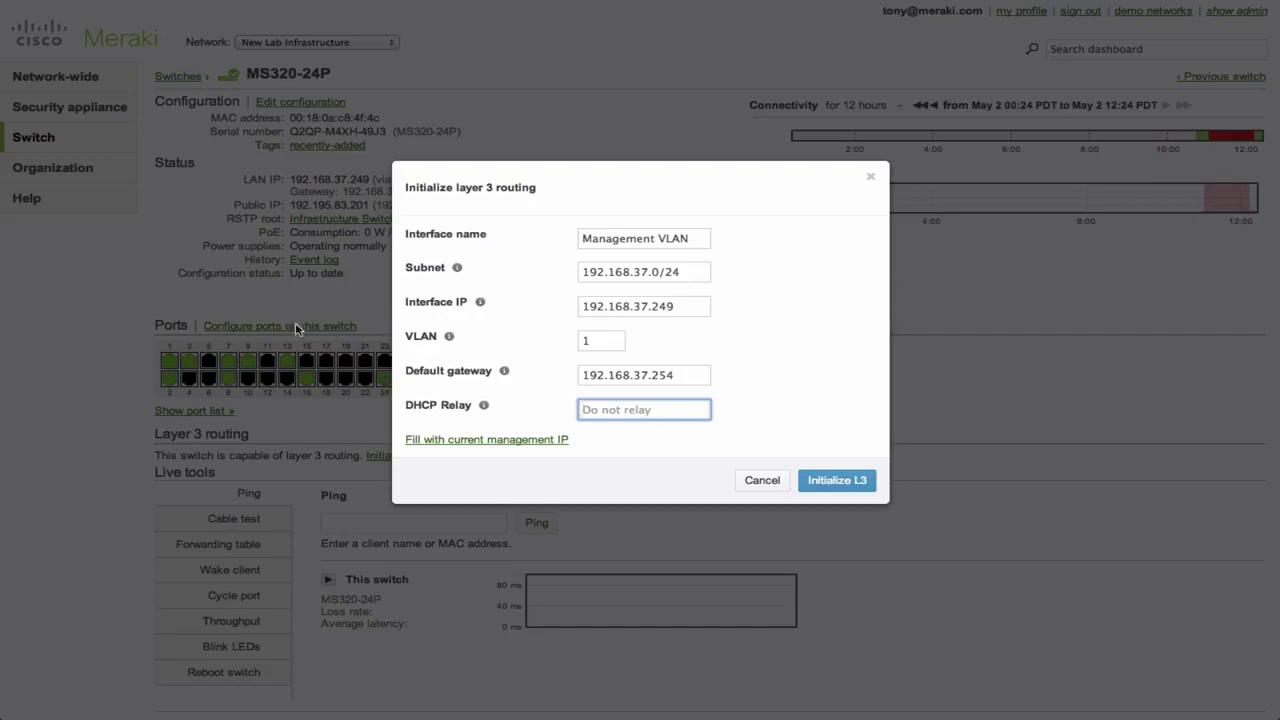
{"action": "left_click", "coordinate": [651, 434]}
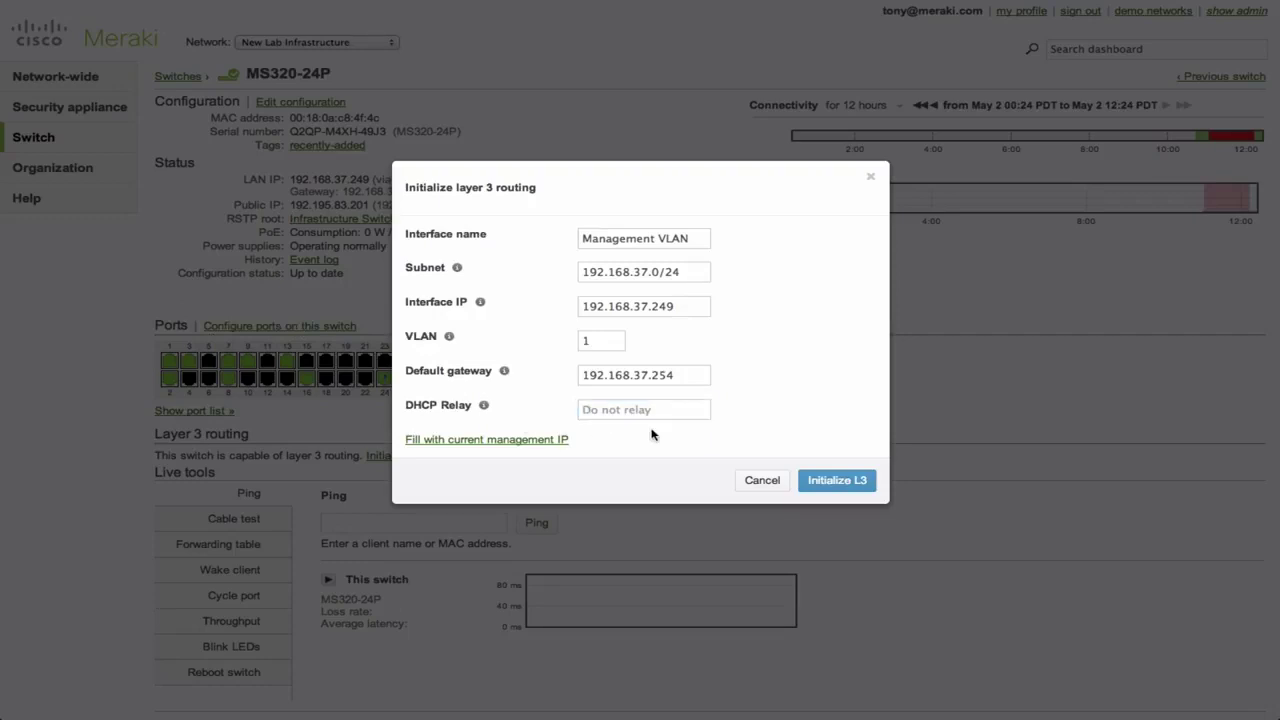
{"action": "left_click", "coordinate": [846, 484]}
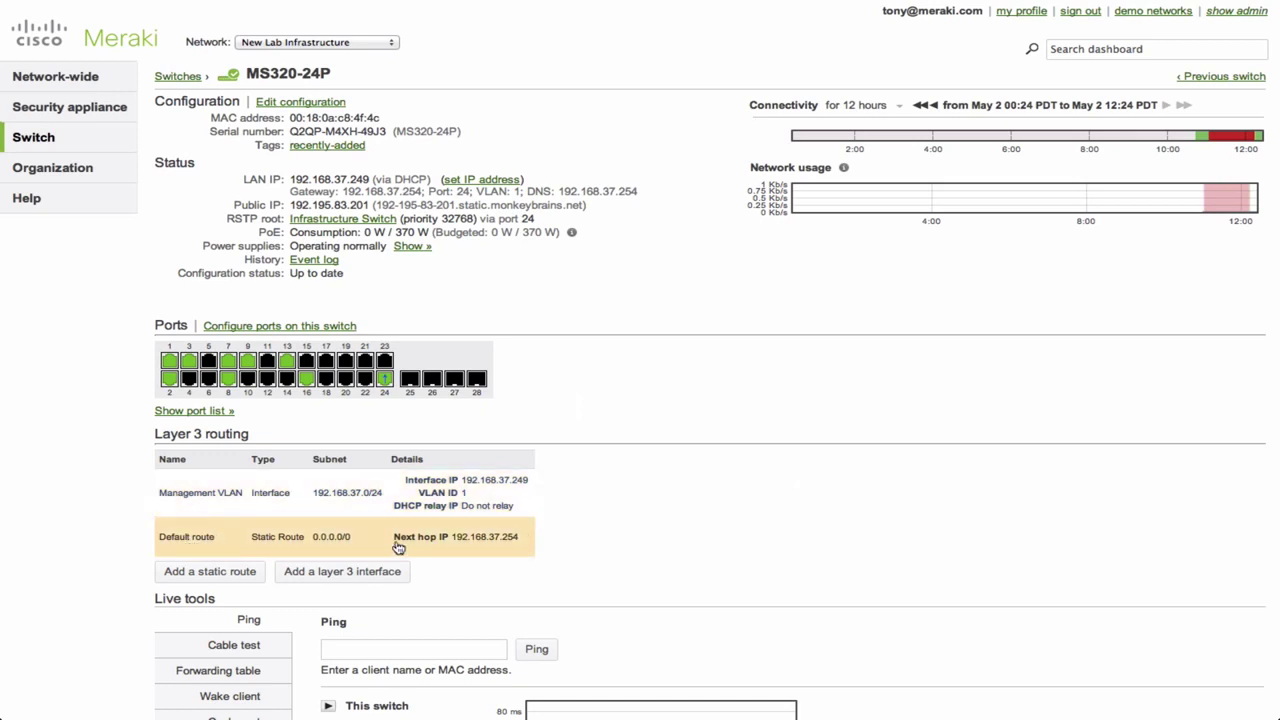
Step: Try to delete the Default route from the switch's layer 3 routing table
{"action": "left_click", "coordinate": [234, 534]}
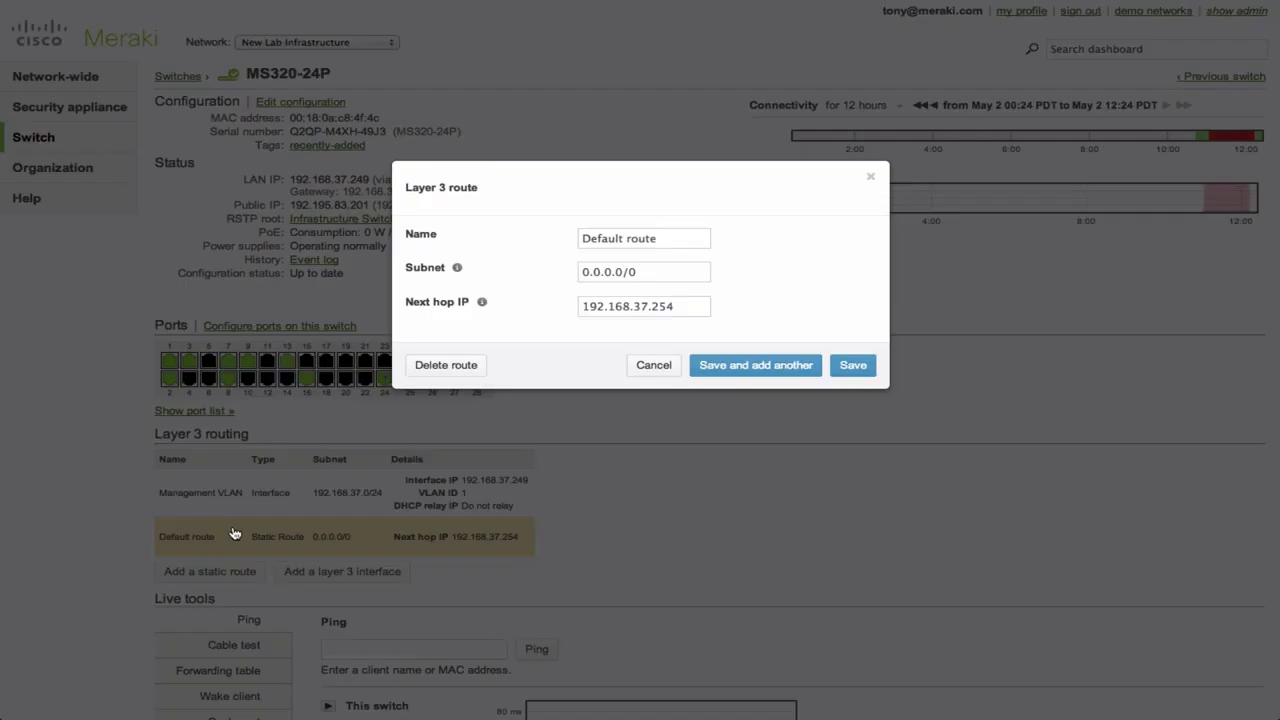
{"action": "left_click", "coordinate": [447, 365]}
{"action": "left_click", "coordinate": [525, 366]}
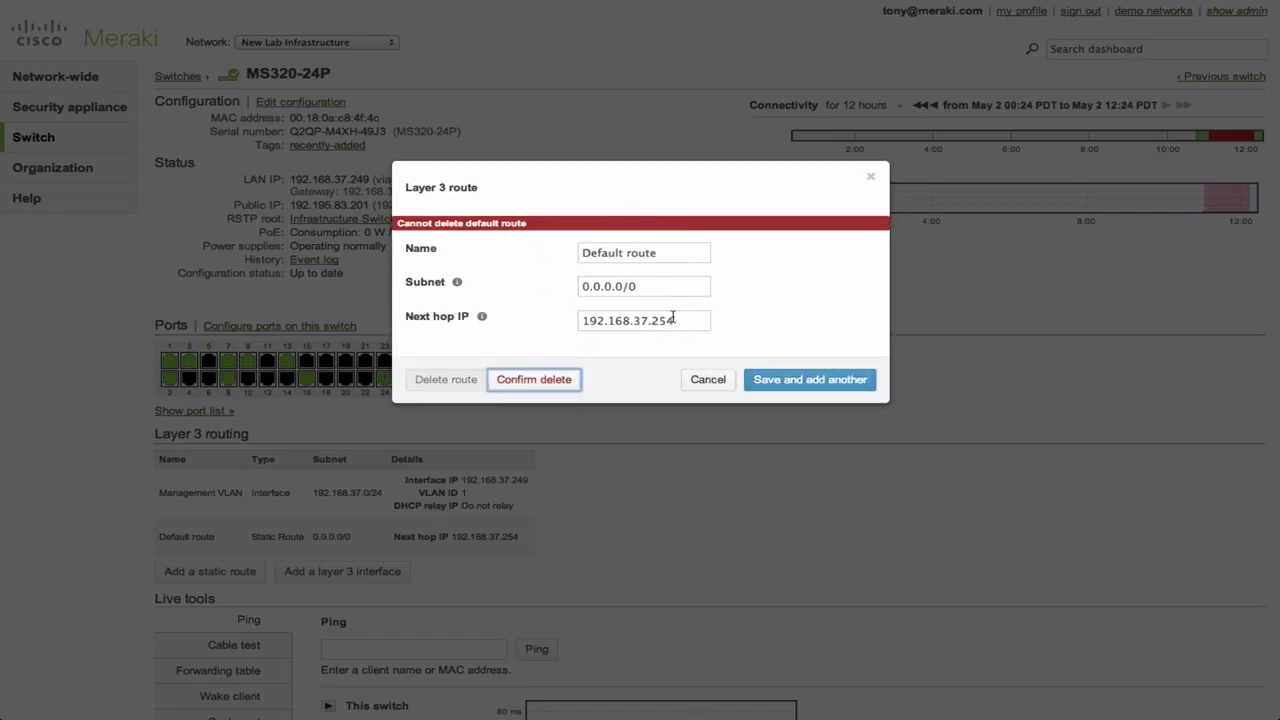
{"action": "left_click", "coordinate": [704, 381]}
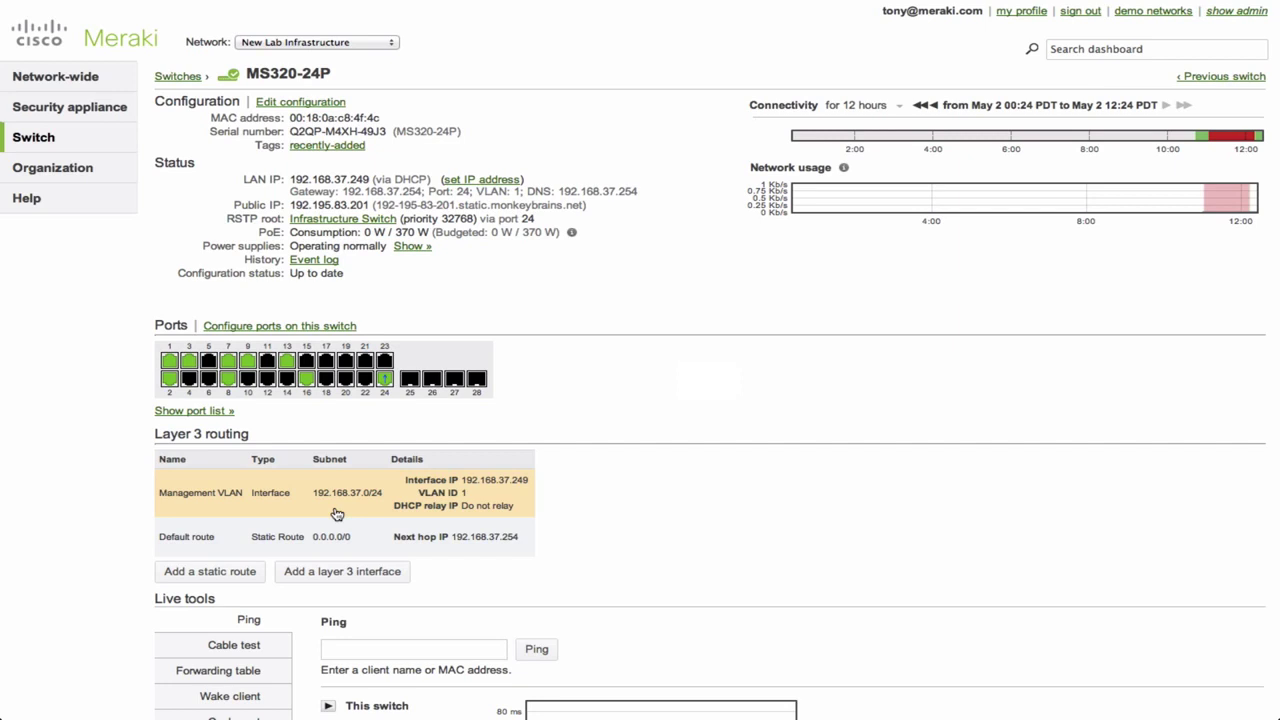
Step: Add a layer 3 interface named VoIP VLAN with subnet 10.0.5.0/24, interface IP 10.0.5.1, VLAN 5 and DHCP relay 192.168.37.254
{"action": "left_click", "coordinate": [338, 574]}
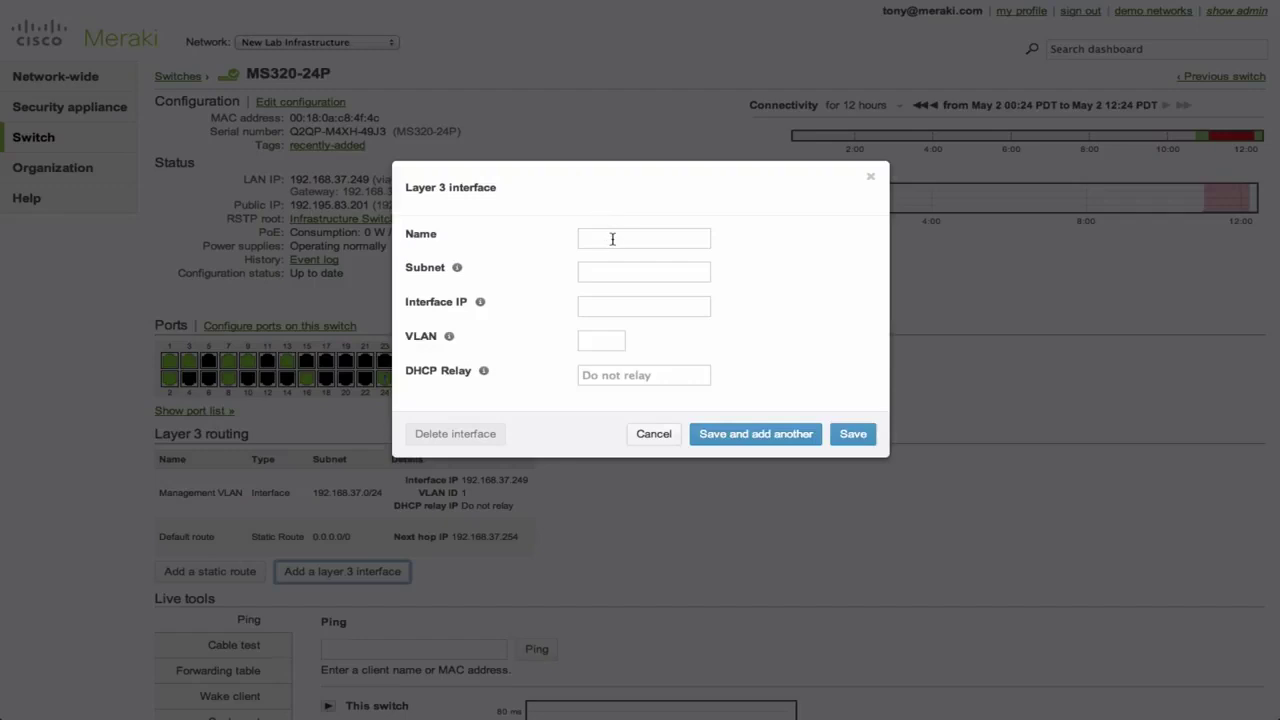
{"action": "left_click", "coordinate": [613, 239]}
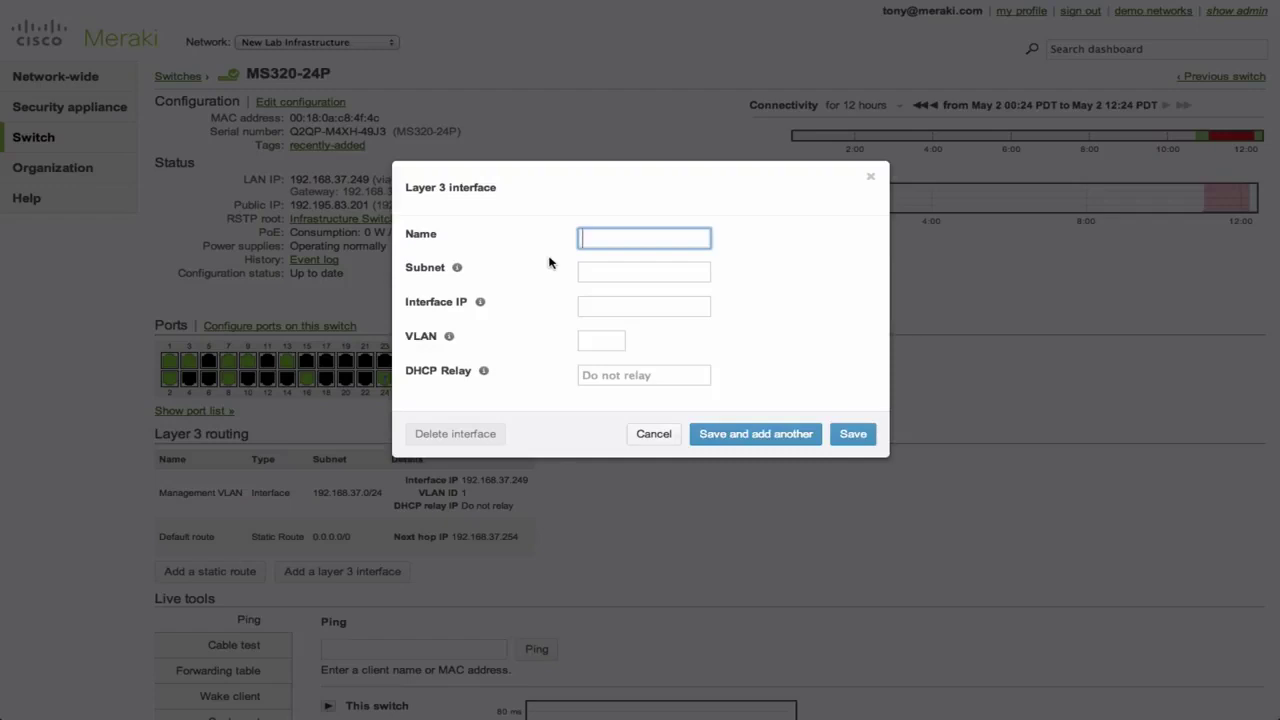
{"action": "type", "text": "VoIP VLAN"}
{"action": "key", "text": "Tab"}
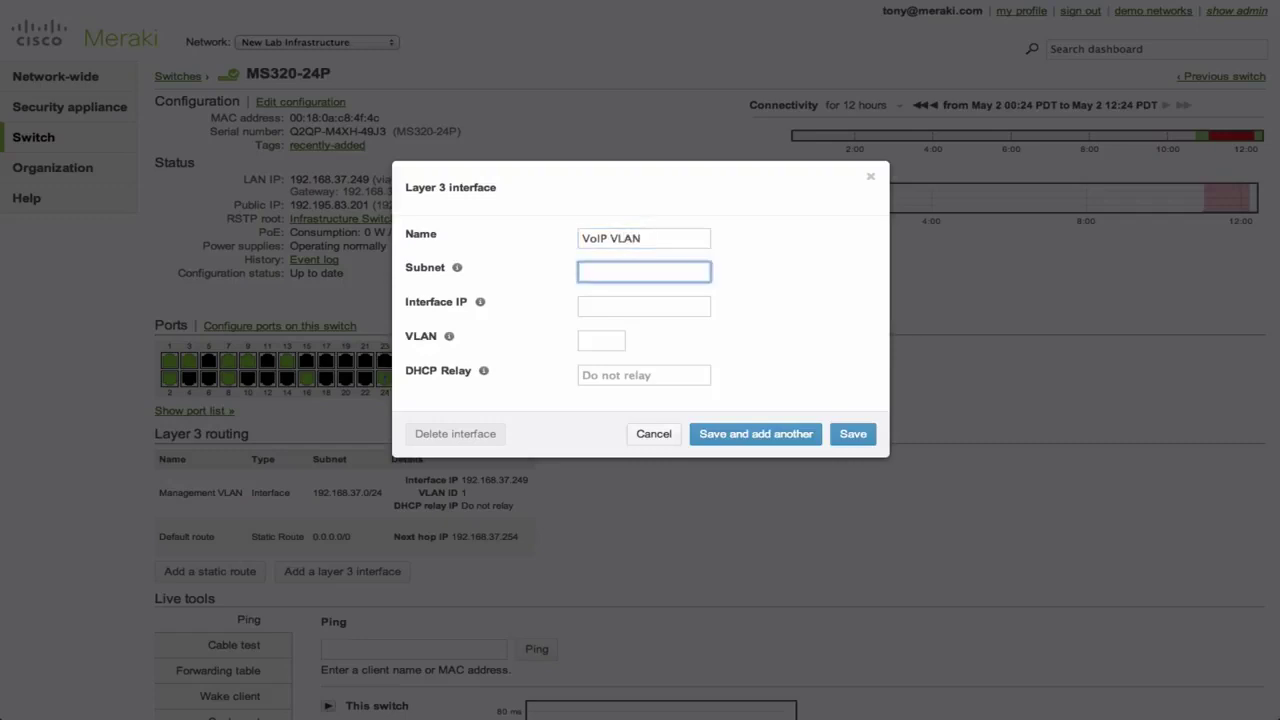
{"action": "type", "text": "10.0.5.0/24"}
{"action": "key", "text": "Tab"}
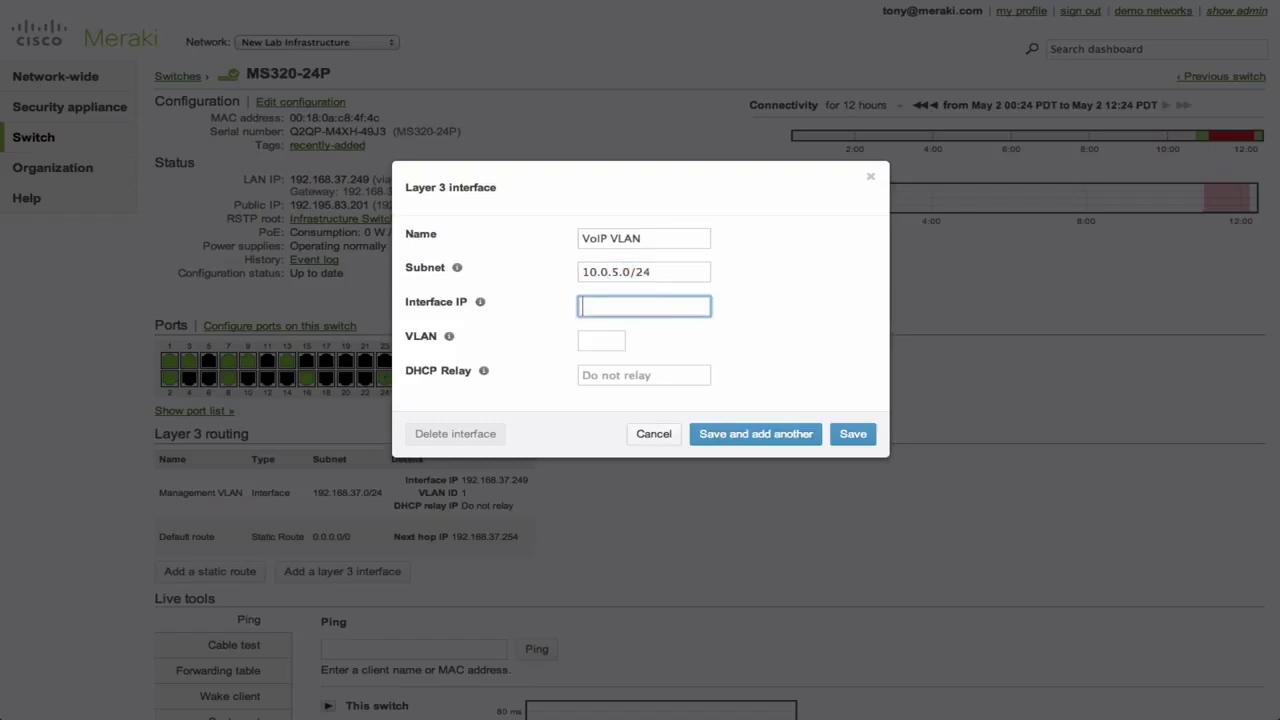
{"action": "type", "text": "10.0.5.1"}
{"action": "key", "text": "Tab"}
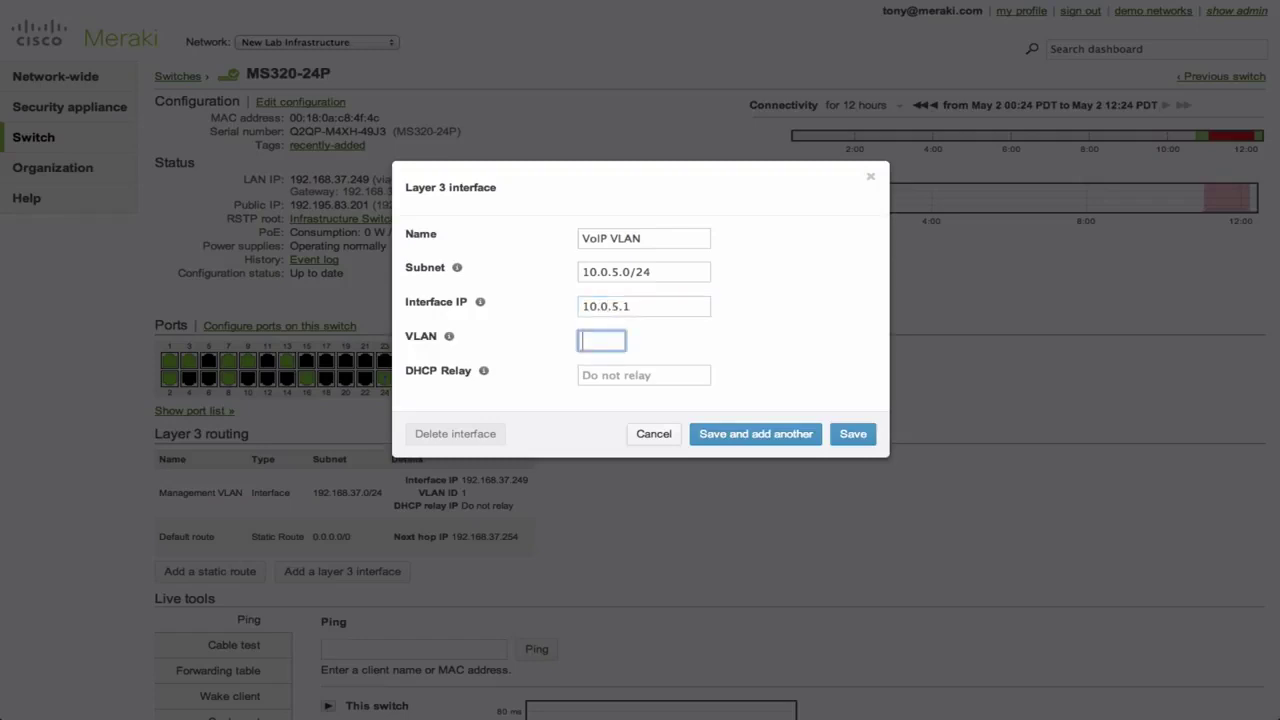
{"action": "type", "text": "5"}
{"action": "key", "text": "Tab"}
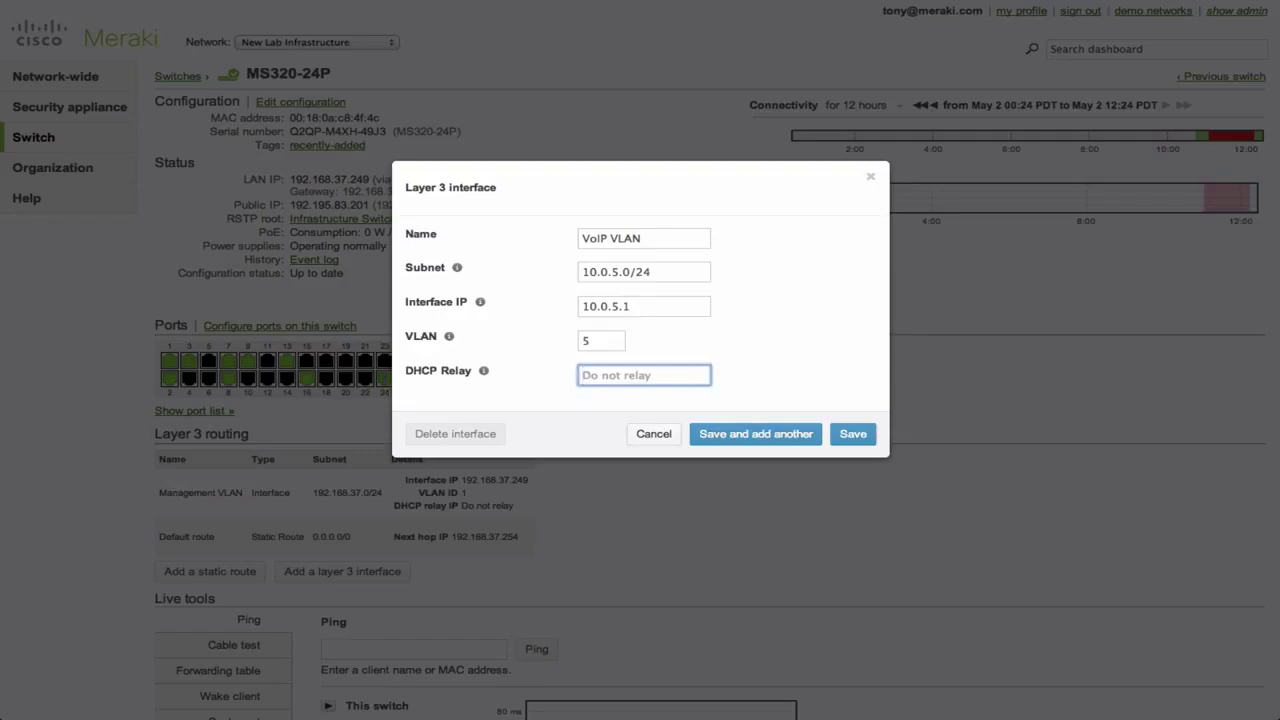
{"action": "type", "text": "192.168.37.254"}
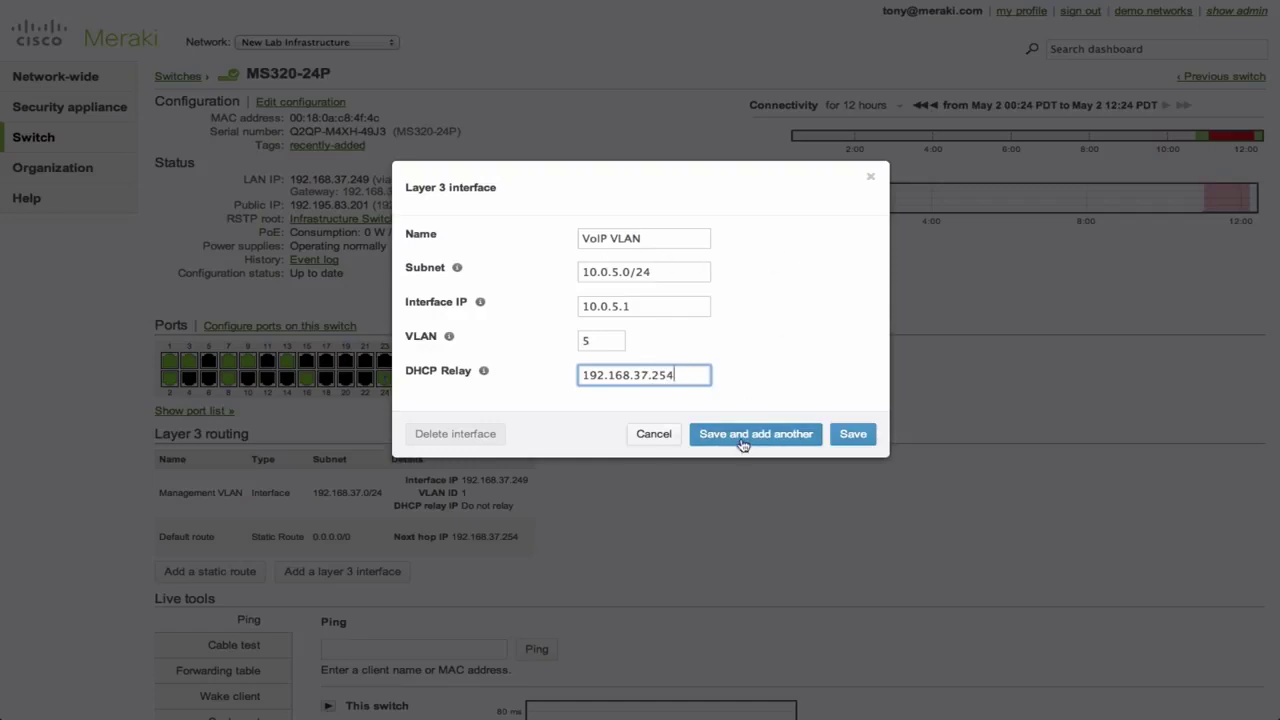
{"action": "left_click", "coordinate": [845, 436]}
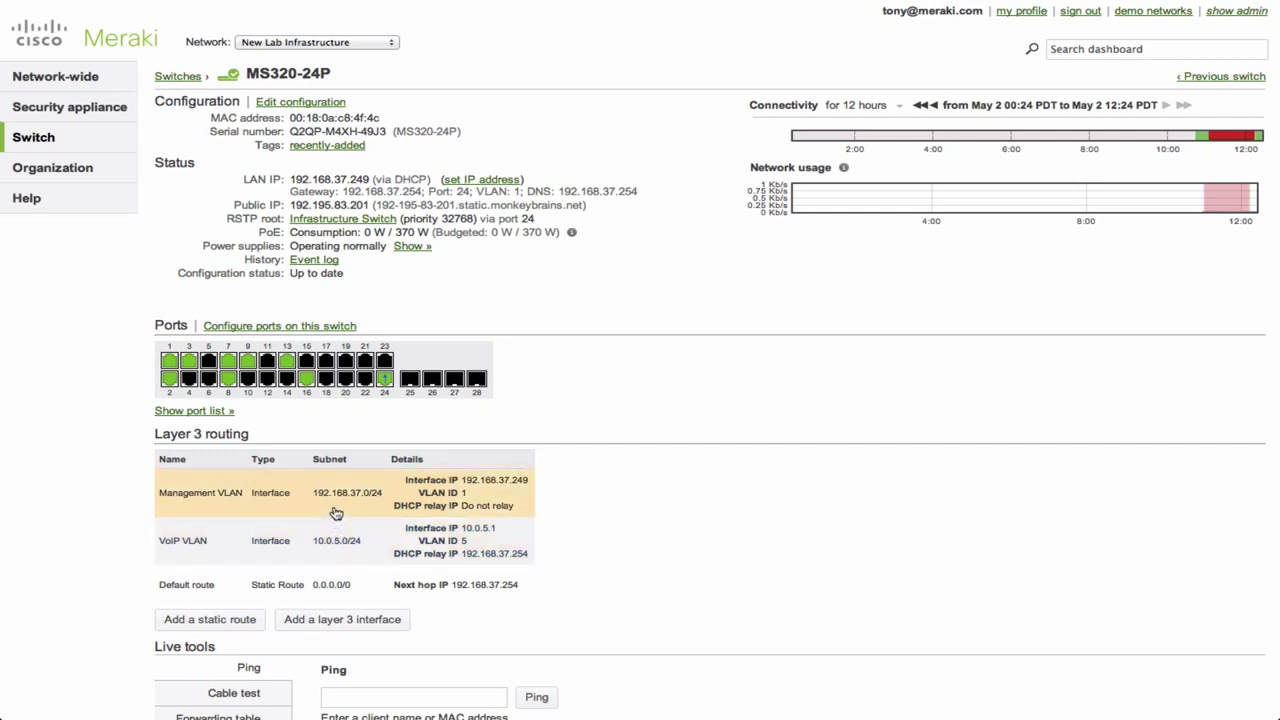
{"action": "scroll", "coordinate": [43, 508], "scroll_direction": "down", "scroll_amount": 2}
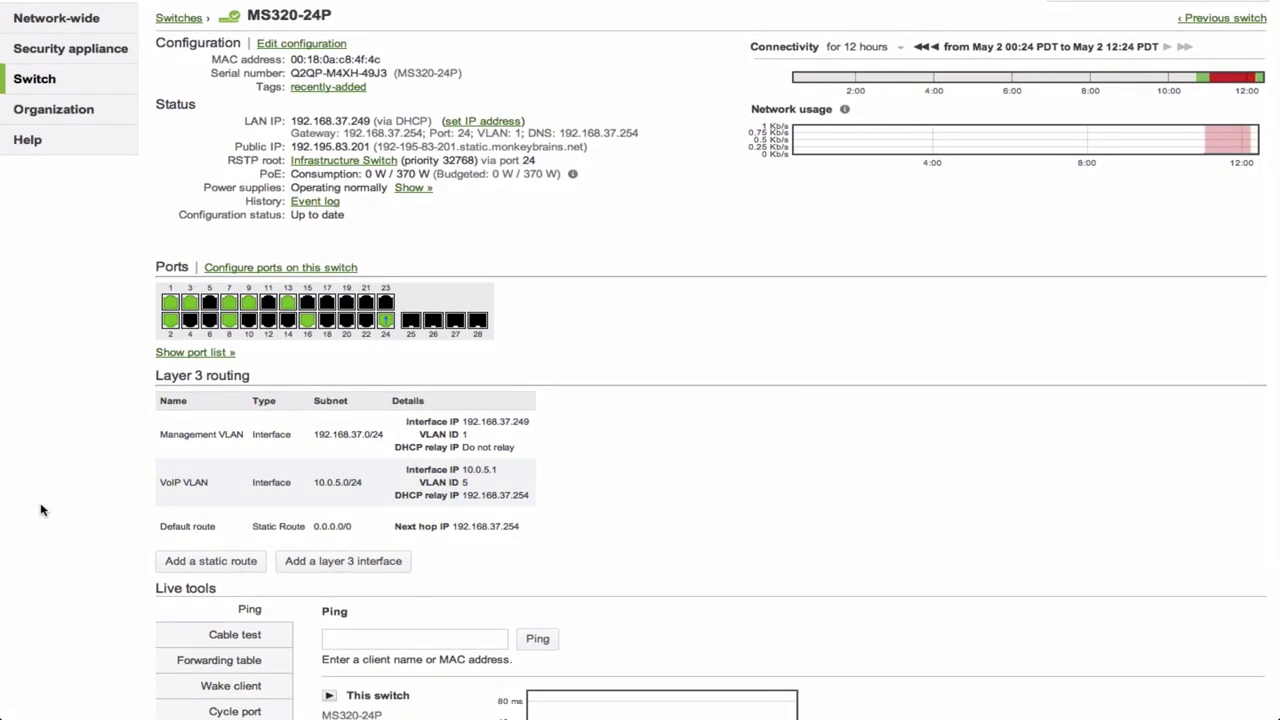
{"action": "scroll", "coordinate": [50, 511], "scroll_direction": "down", "scroll_amount": 1}
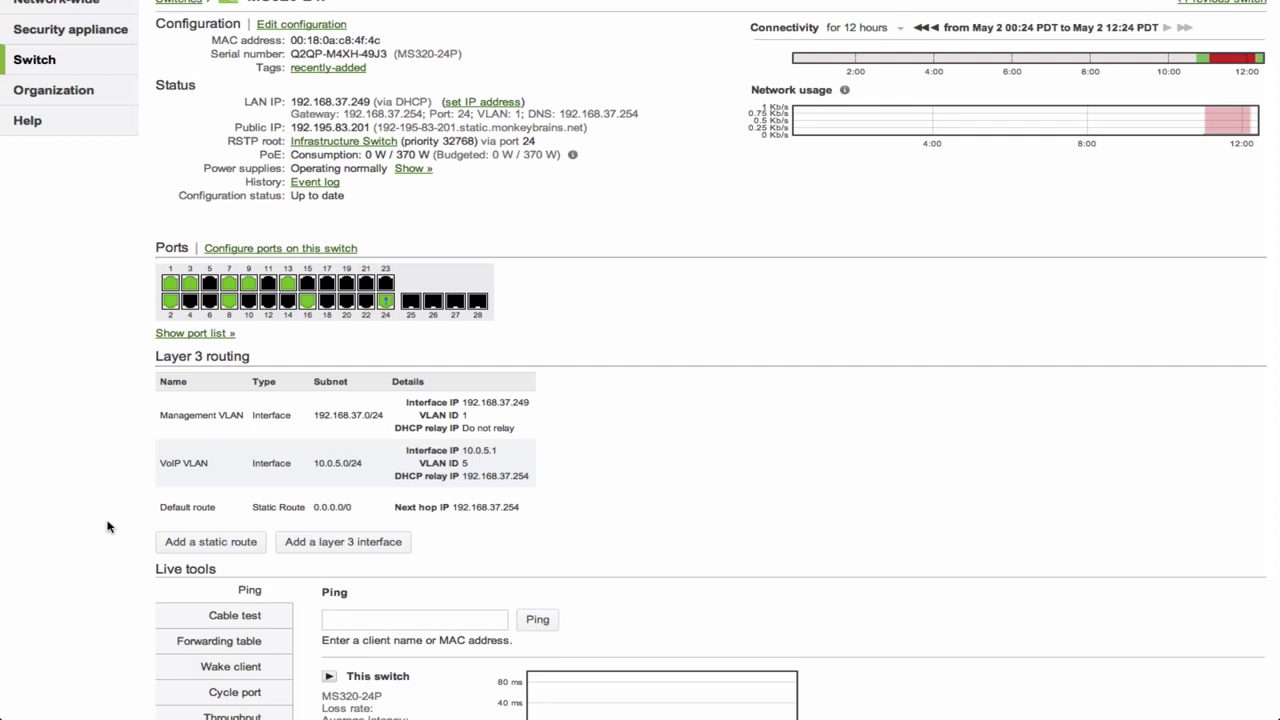
{"action": "left_click", "coordinate": [168, 542]}
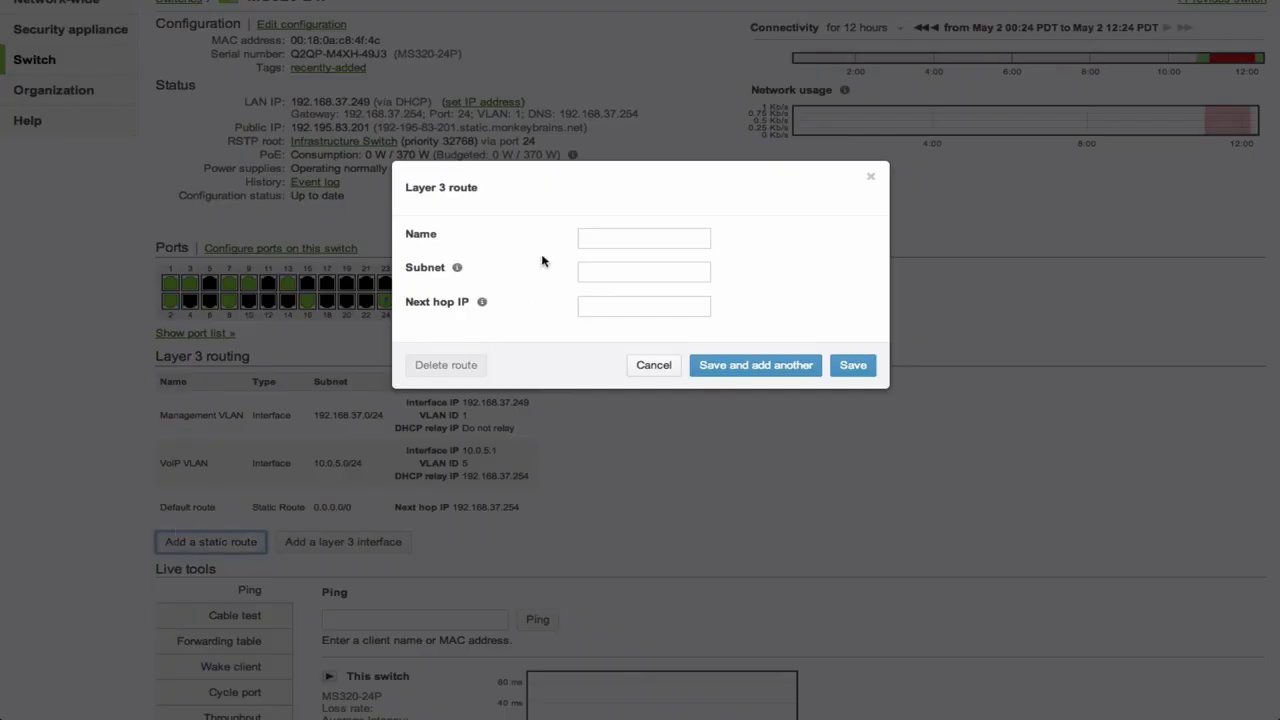
{"action": "left_click", "coordinate": [588, 237]}
{"action": "left_click", "coordinate": [592, 263]}
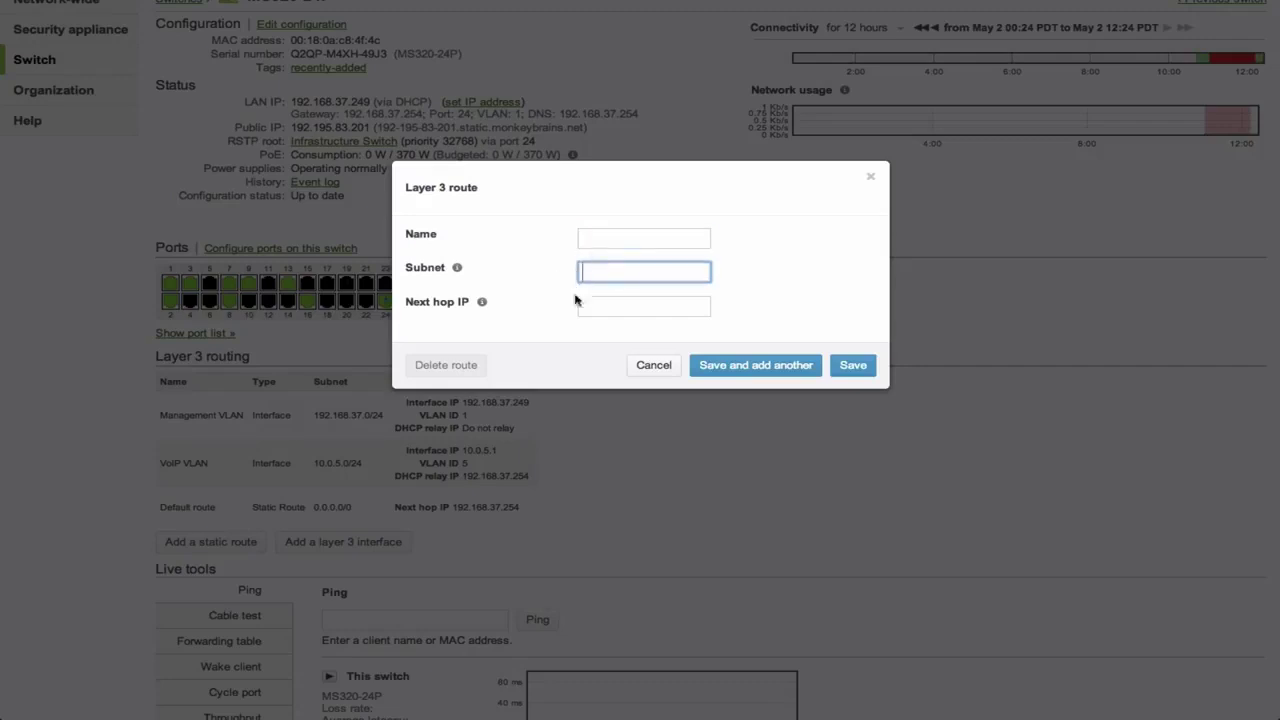
{"action": "left_click", "coordinate": [598, 305]}
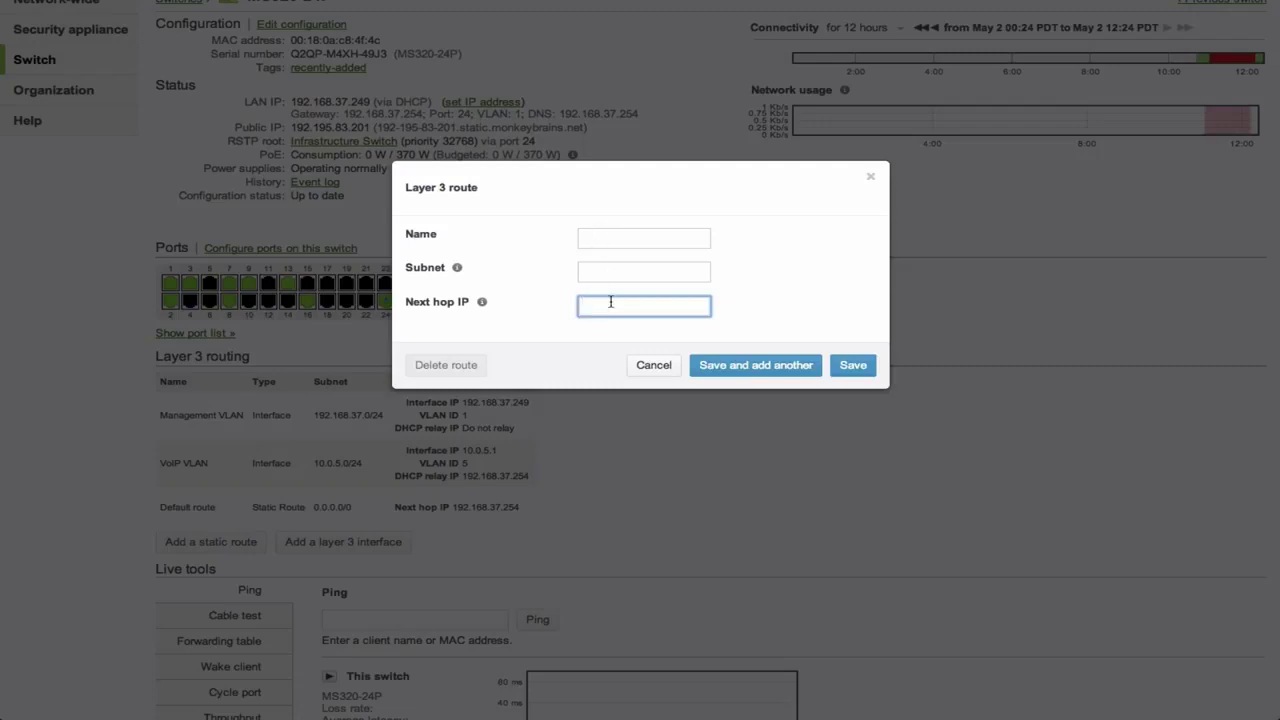
{"action": "left_click", "coordinate": [870, 178]}
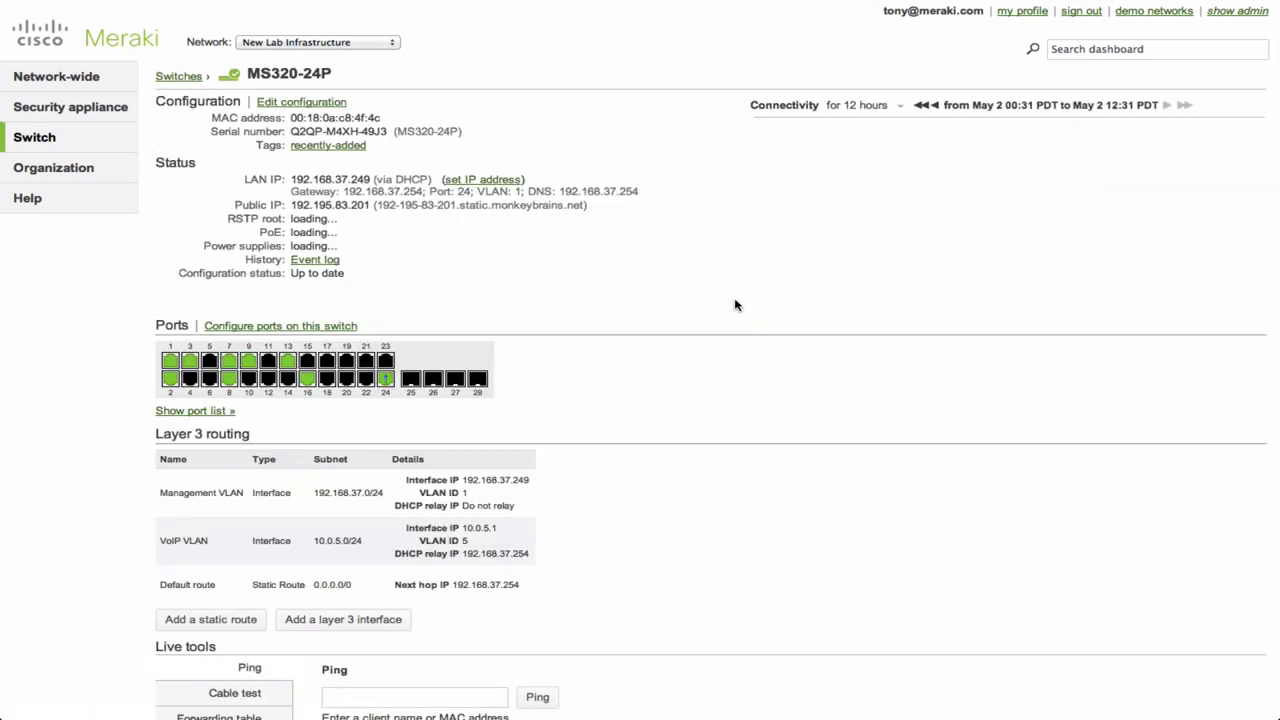
Step: Add a blank static route for all acting layer 3 switches in the network-wide Layer 3 routing configuration
{"action": "mouse_move", "coordinate": [104, 150]}
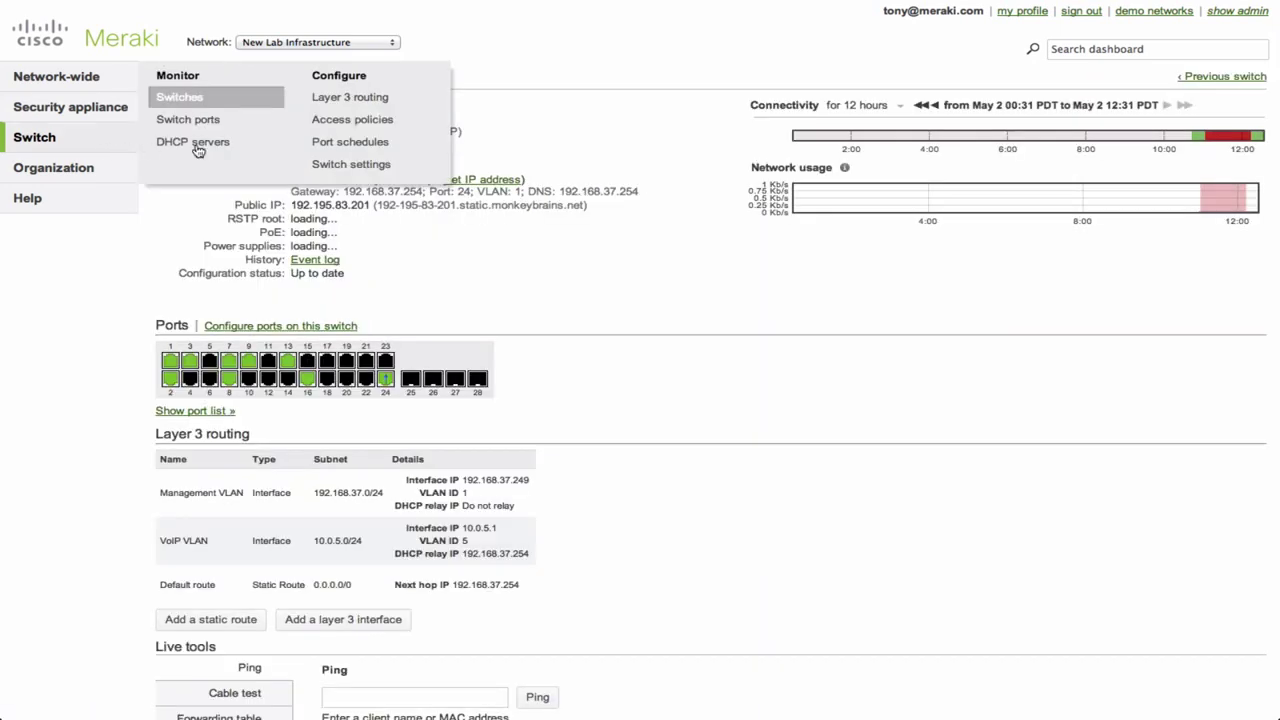
{"action": "left_click", "coordinate": [415, 100]}
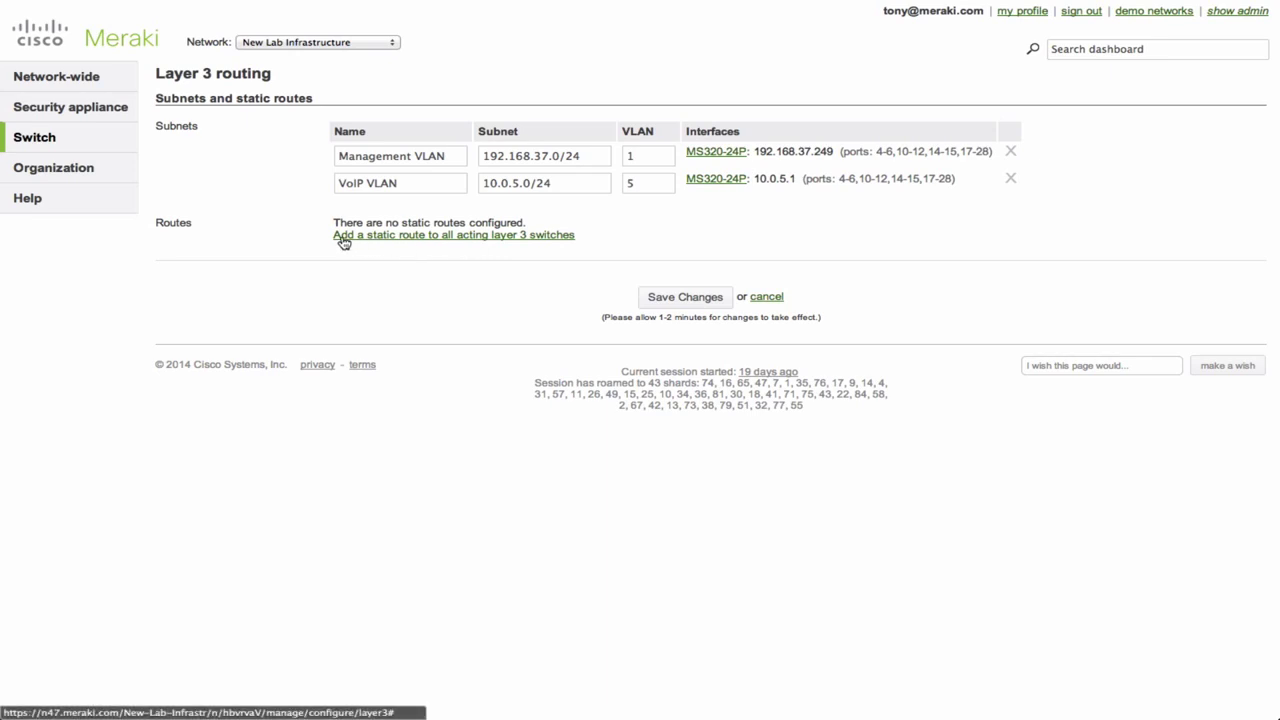
{"action": "left_click", "coordinate": [521, 236]}
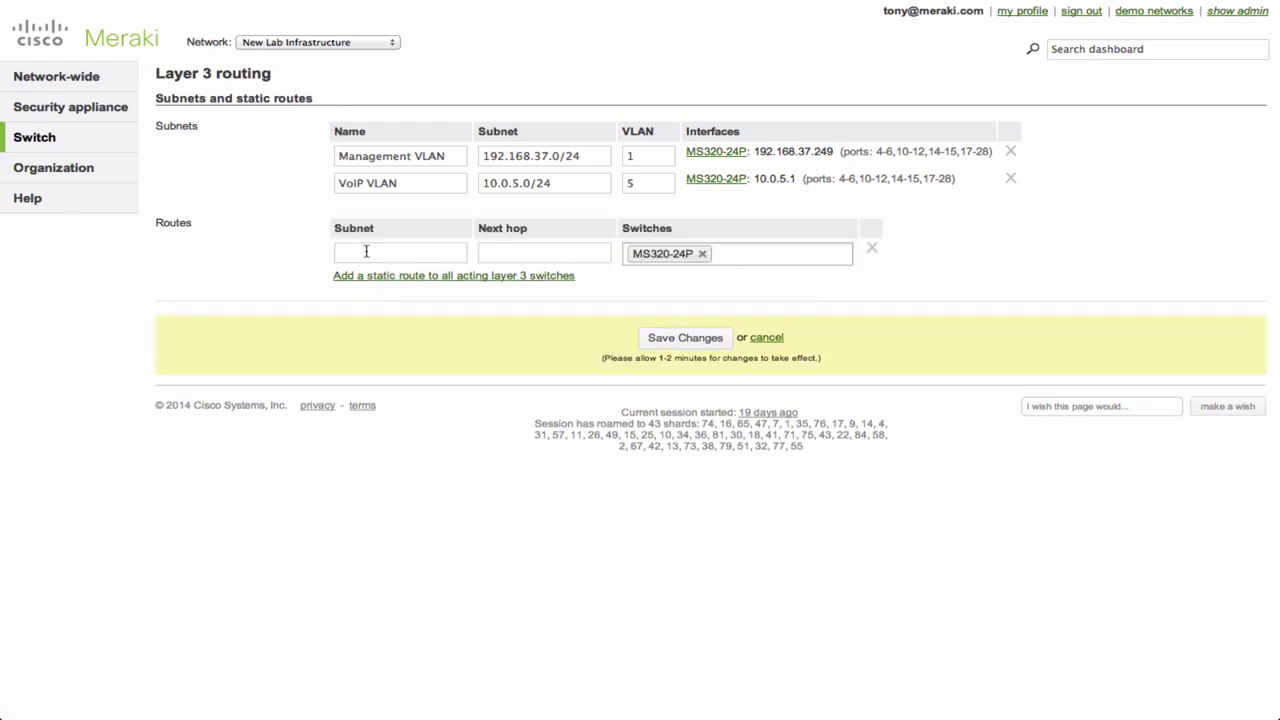
{"action": "left_click", "coordinate": [366, 252]}
{"action": "left_click", "coordinate": [521, 253]}
{"action": "left_click", "coordinate": [750, 248]}
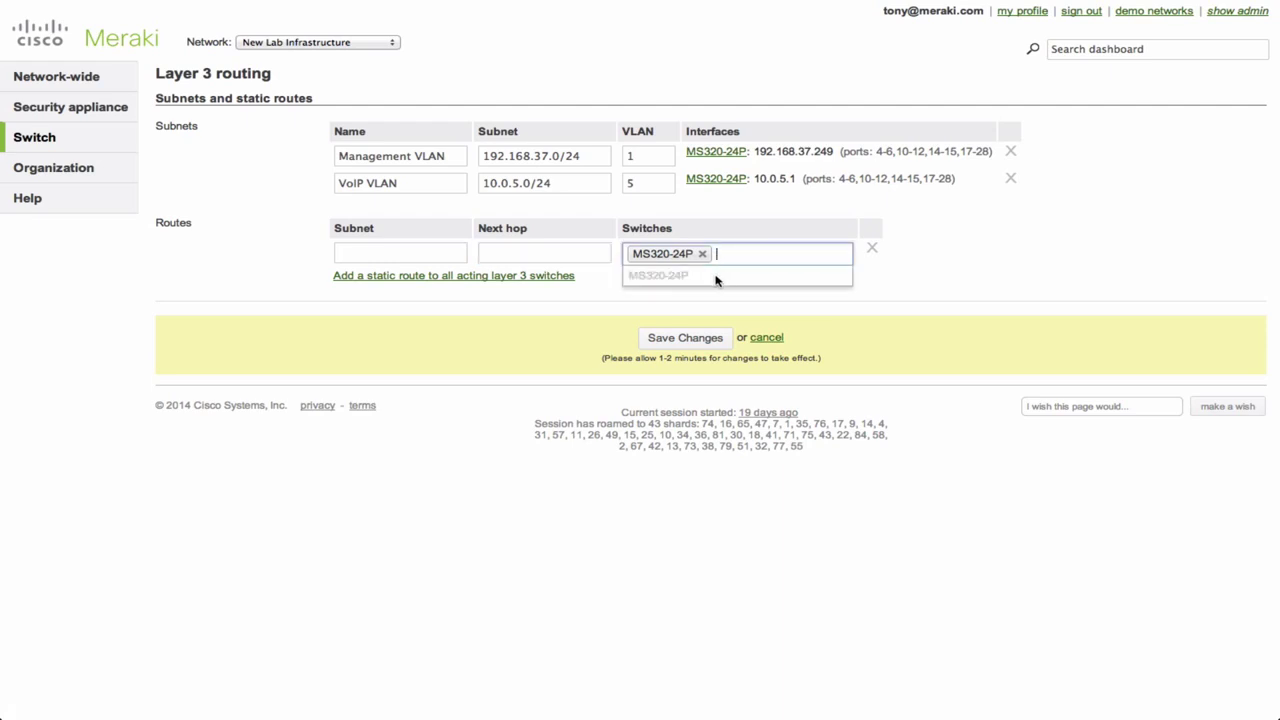